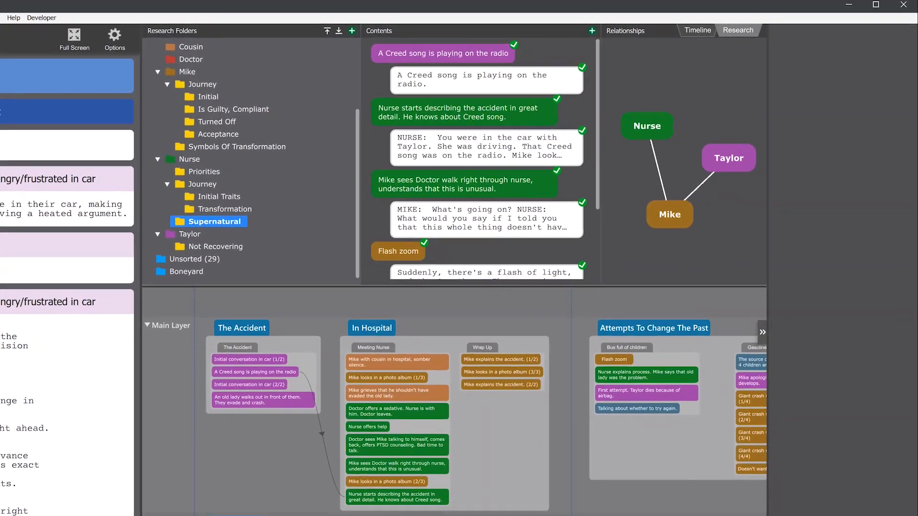
Browse the beats in Mike's Journey folder "Is Guilty, Compliant".
click(206, 113)
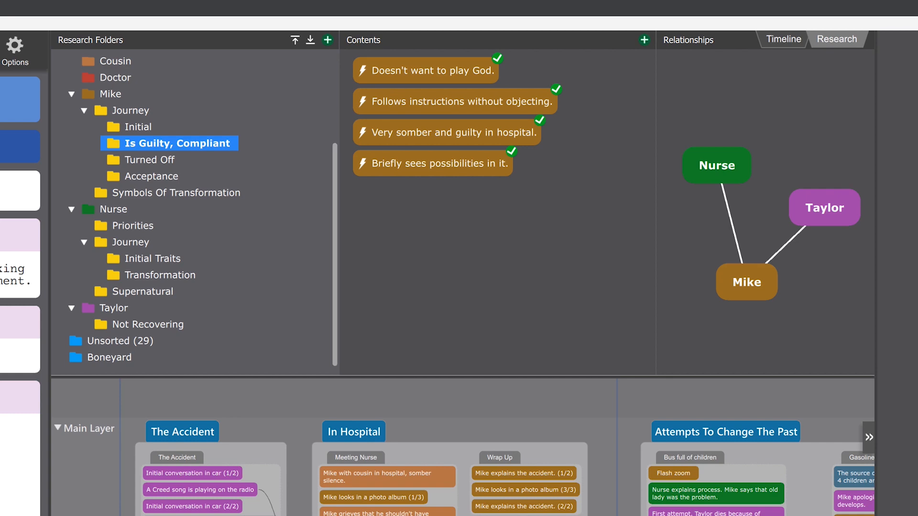
click(433, 163)
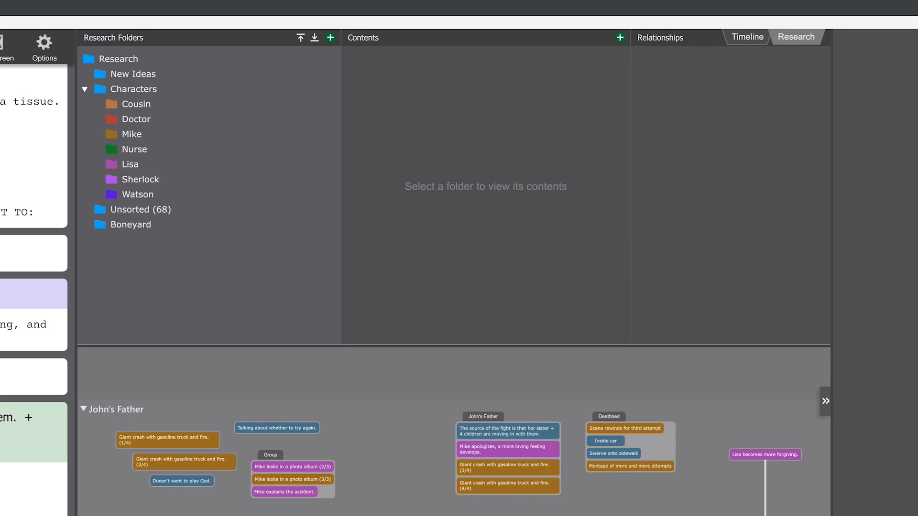
Open Sherlock's research folder and create a subtext beat reading "Sherlock is super impatient with everybody".
click(142, 183)
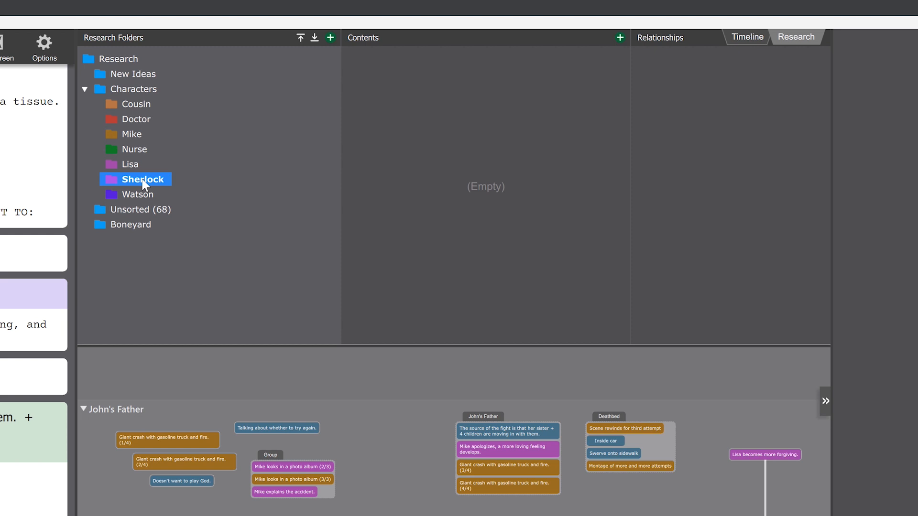
right_click(402, 109)
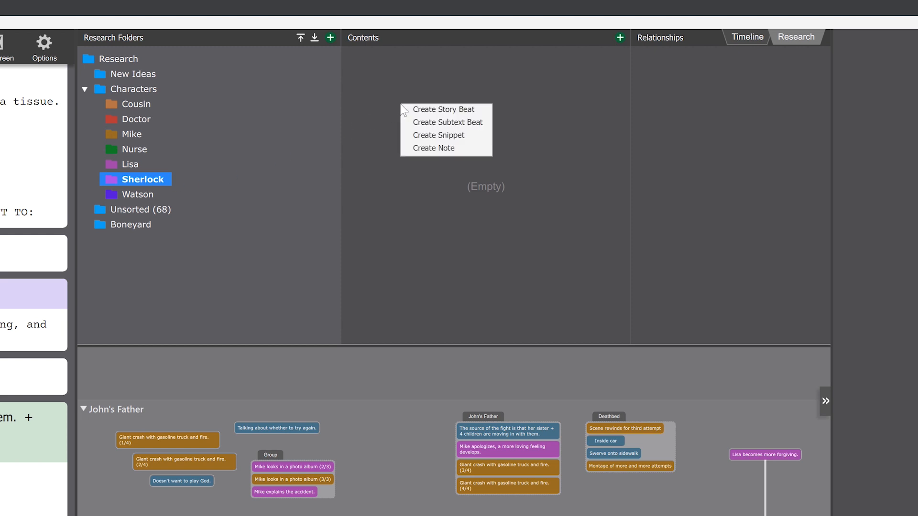
click(443, 123)
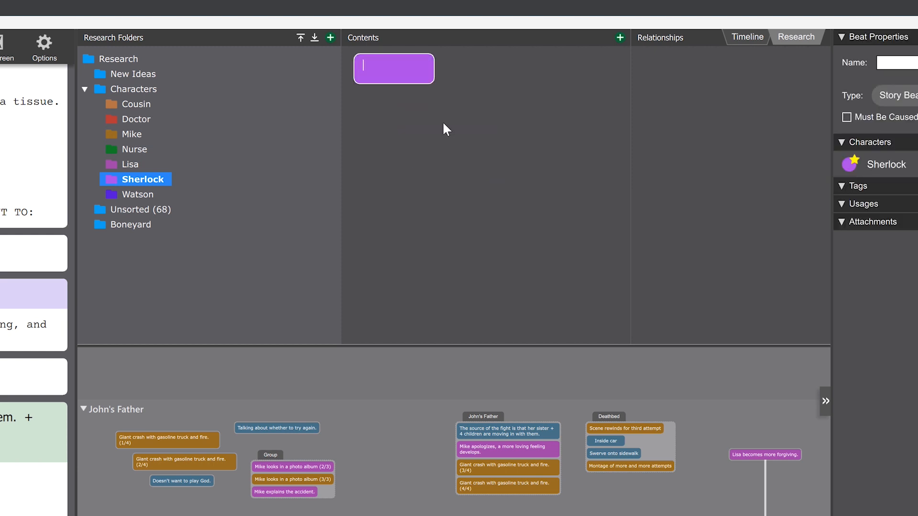
text(Sherlock is super impa)
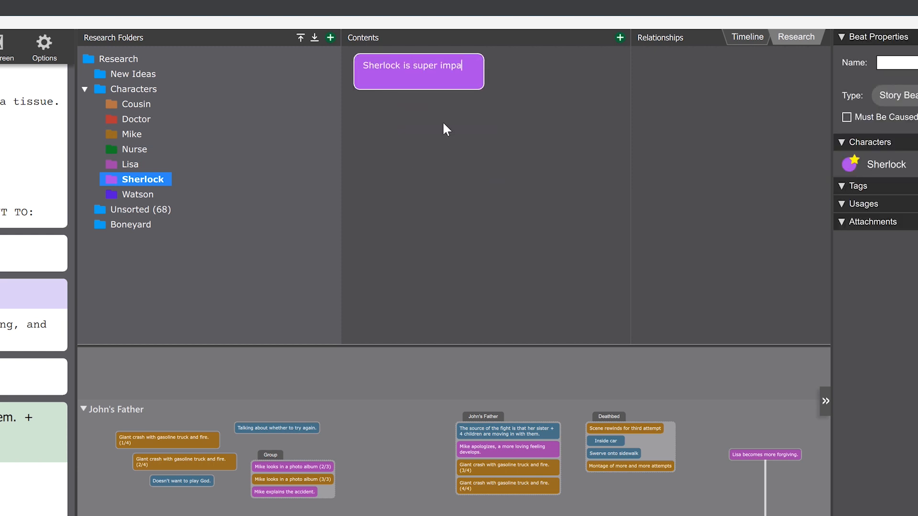
text(tient with everybody)
key(Return)
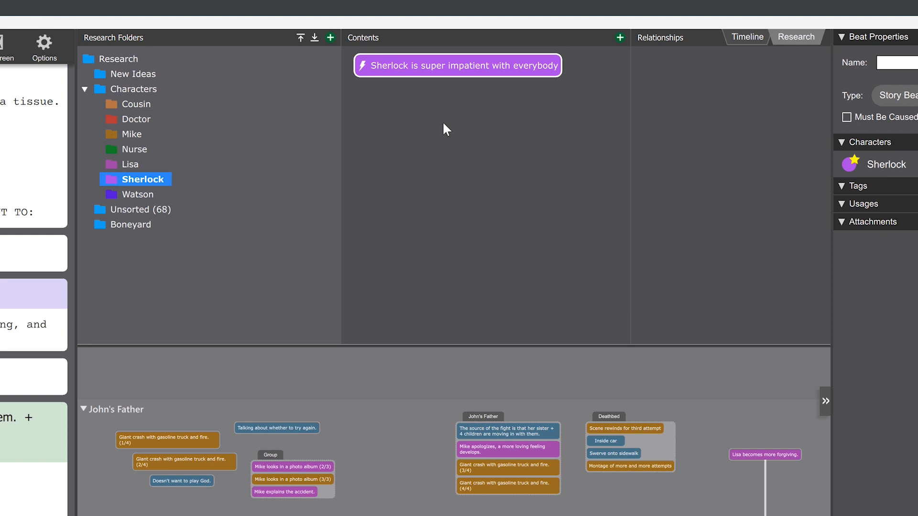
Add a second Sherlock subtext beat reading "He walks out if conversation is boring".
key(Return)
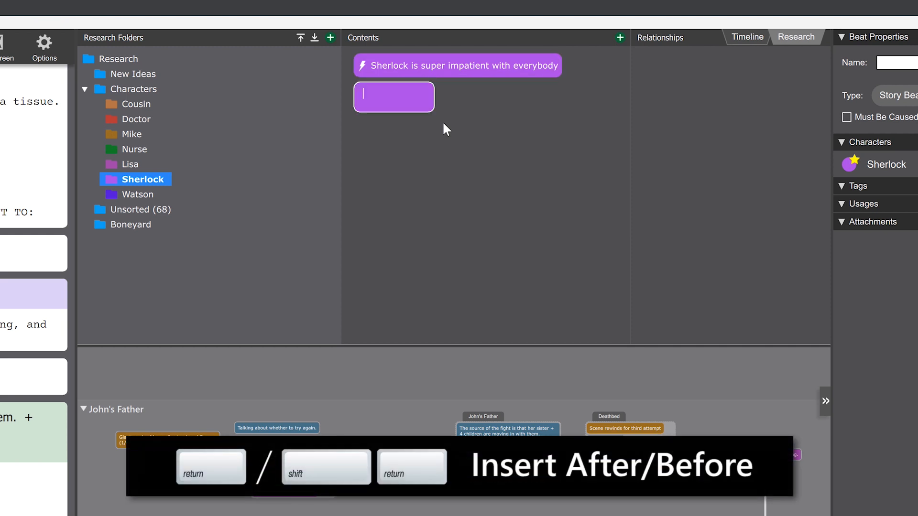
text(He walks out if conversation is boring)
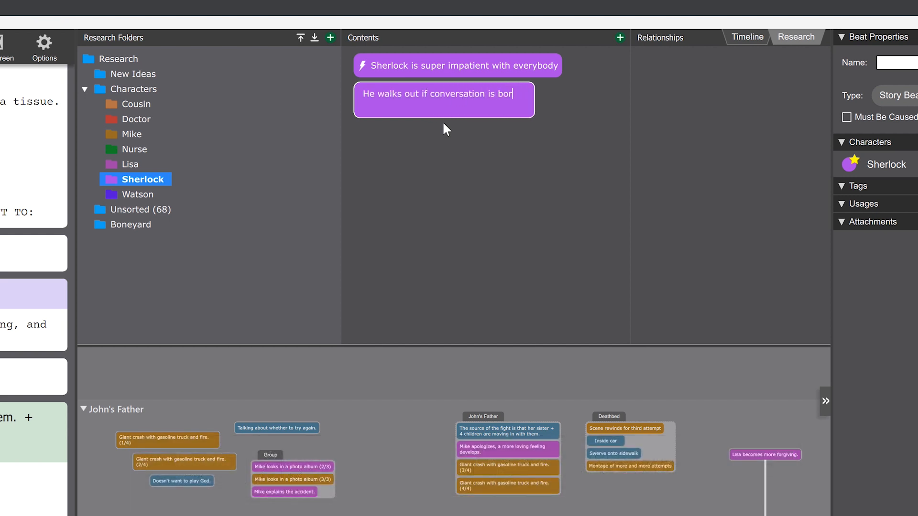
key(Return)
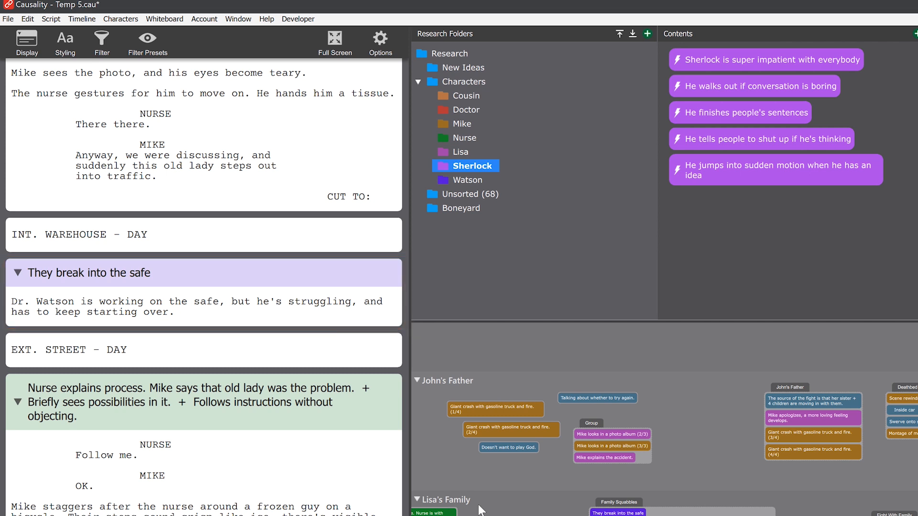
Attach the "Sherlock is super impatient with everybody" beat to the "They break into the safe" scene in the script.
click(757, 65)
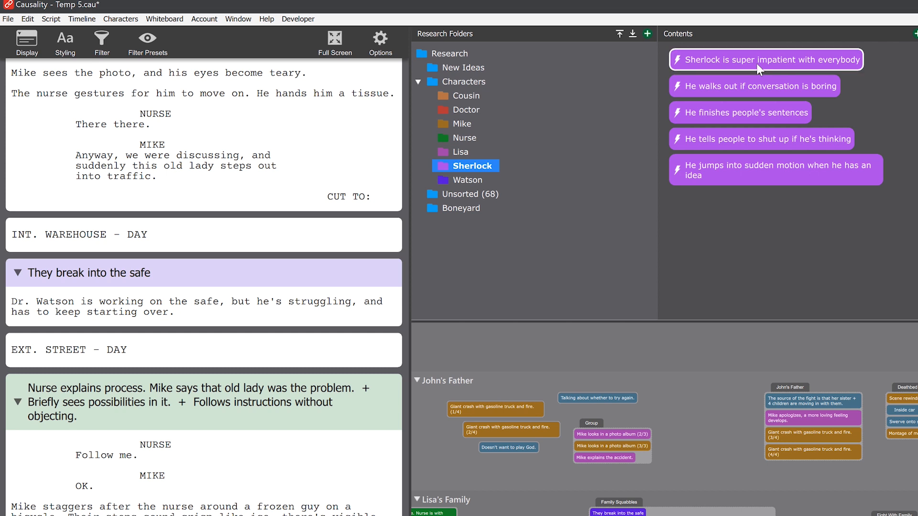
drag(759, 61, 222, 285)
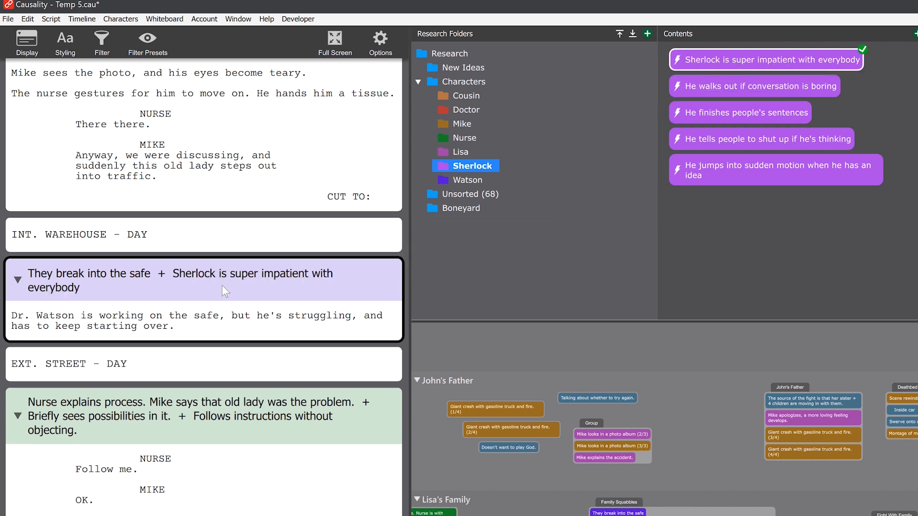
Add the action "Sherlock pushes him aside." and SHERLOCK dialogue "This is taking too long." to the safe scene.
click(183, 327)
key(Return)
text(Sherlock pushes him aside.)
key(Return)
text(SHERLOCK )
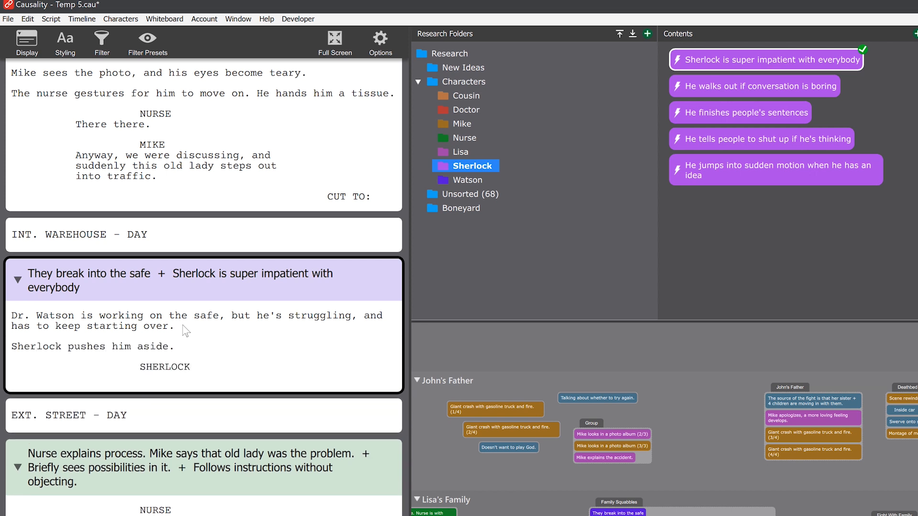
text(This is taking too long.)
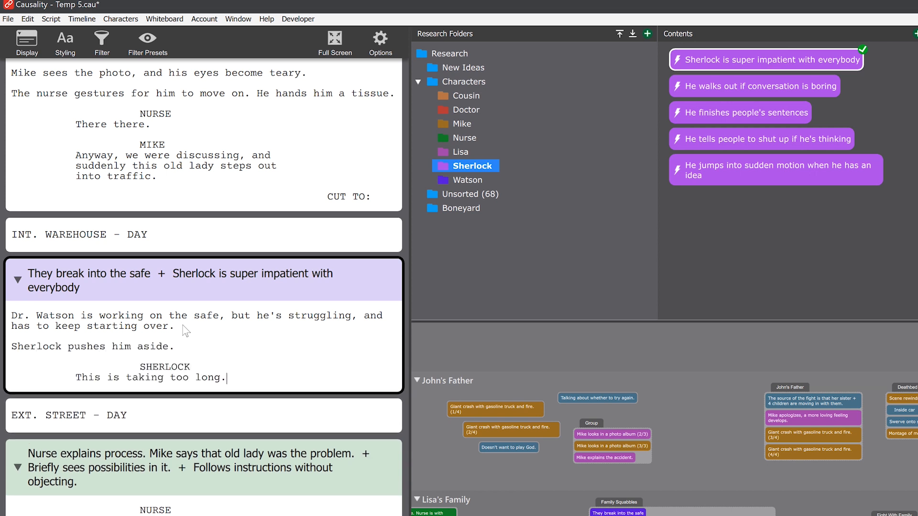
Select the "Nurse seems shady" beat and jump to each of its listed usages in the script.
click(620, 361)
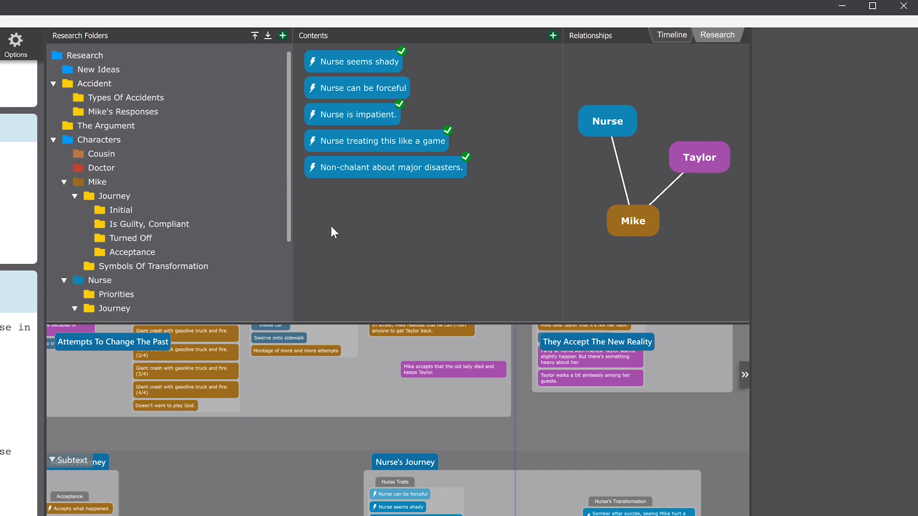
click(379, 64)
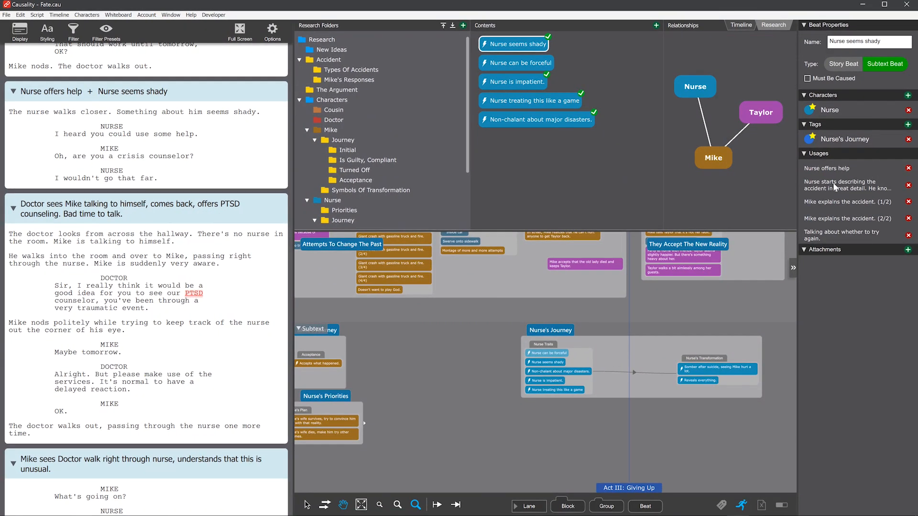
click(834, 186)
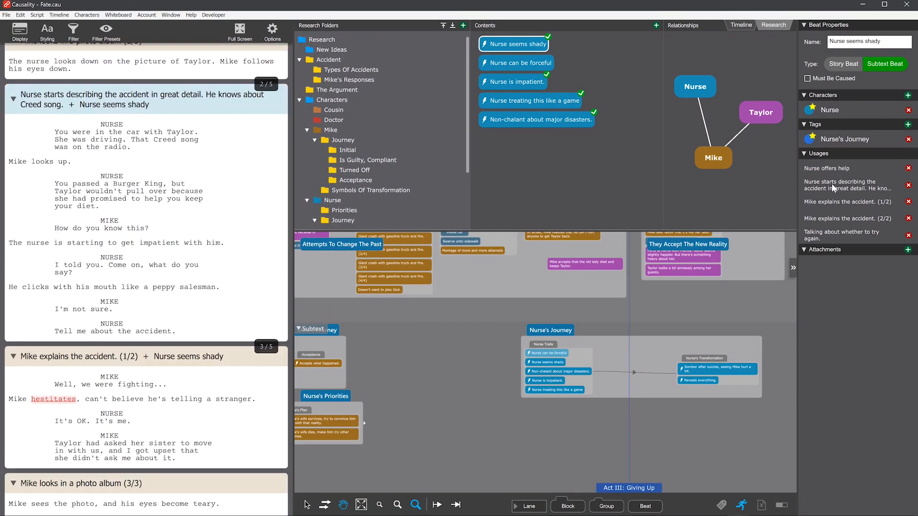
click(830, 203)
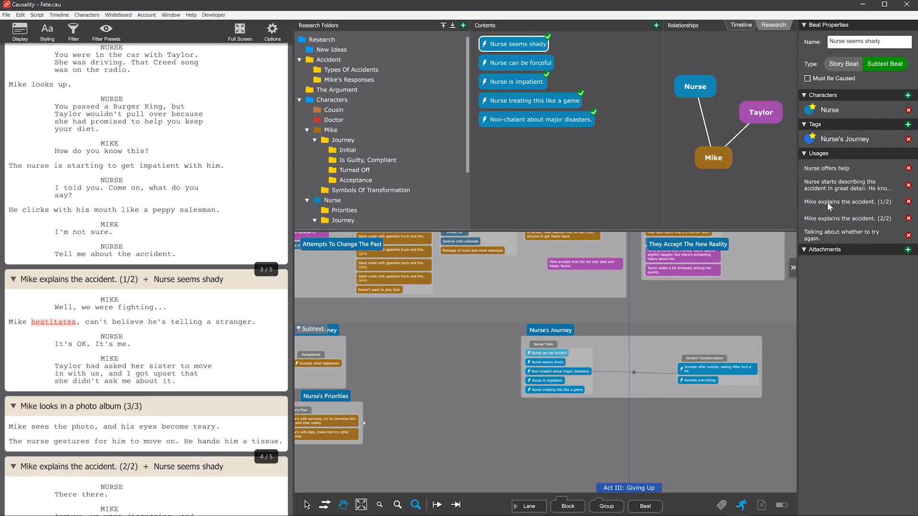
click(830, 219)
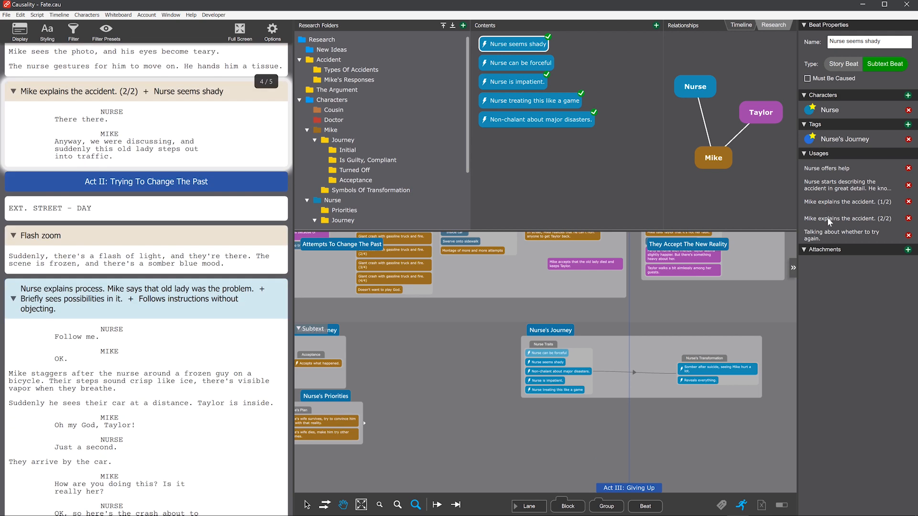
click(830, 236)
Cycle through the script locations of the "Nurse seems shady" beat with Where Is.
key(ctrl+w)
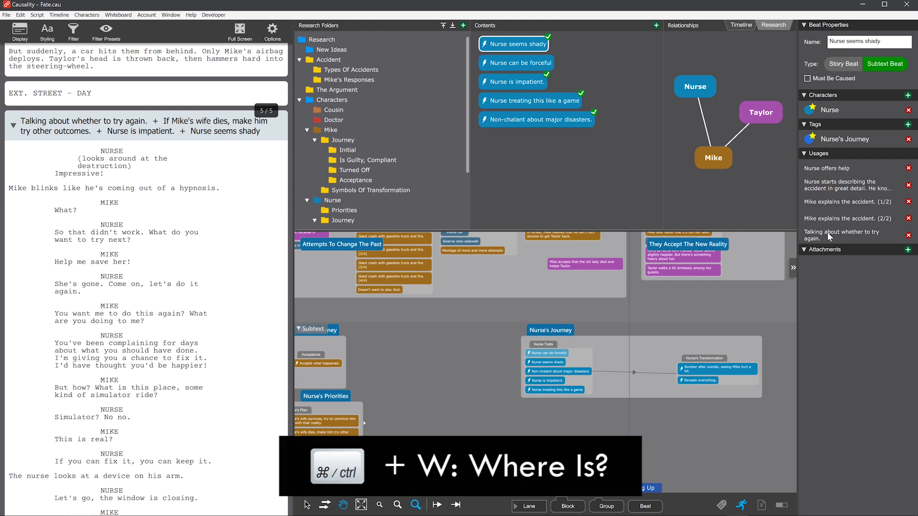
key(ctrl+w)
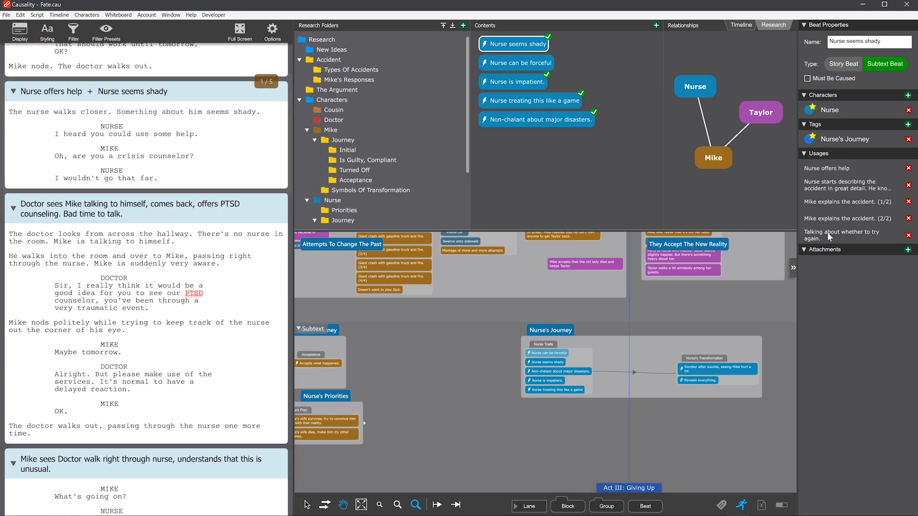
key(ctrl+w)
key(ctrl+w)
key(ctrl+w)
key(ctrl+w)
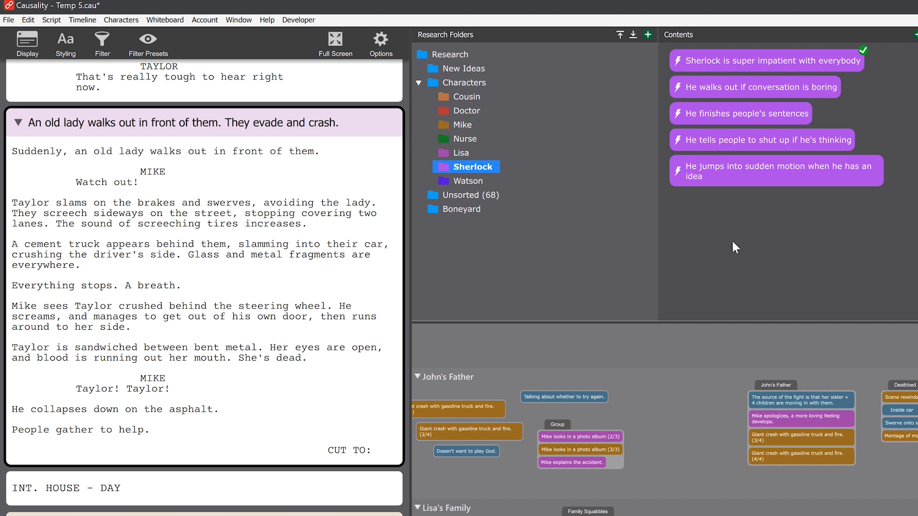
Attach "He finishes people's sentences" to the old-lady crash scene and place it on the whiteboard's John's Father lane.
drag(756, 110, 264, 174)
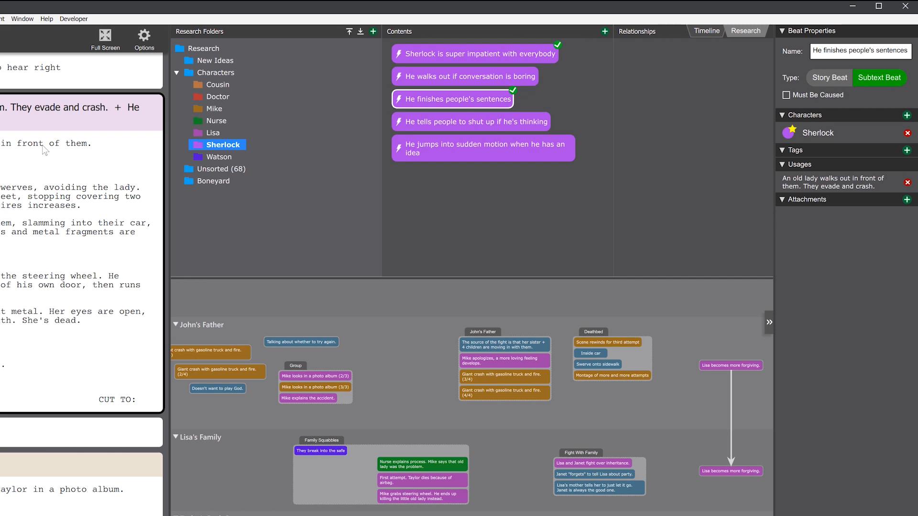
drag(452, 100, 397, 340)
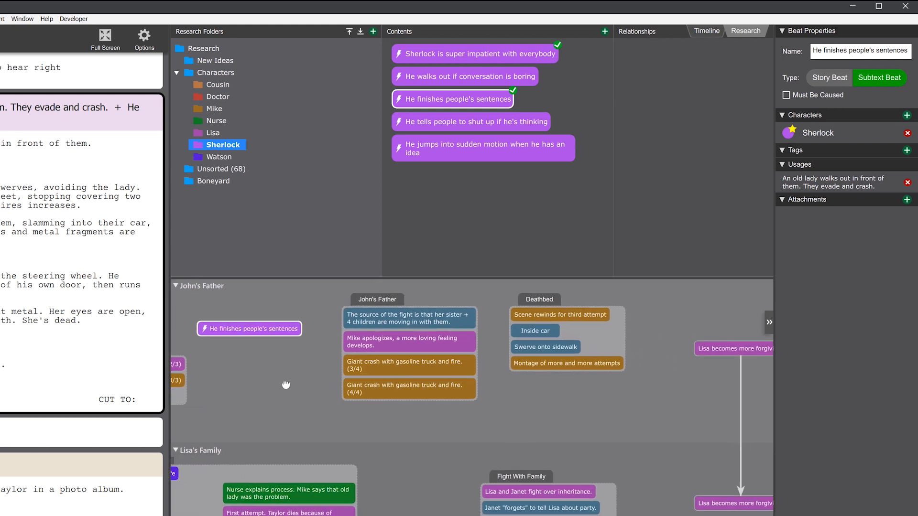
mouse_move(253, 330)
mouse_down()
mouse_move(430, 417)
mouse_move(565, 414)
mouse_move(407, 362)
mouse_move(268, 337)
mouse_up()
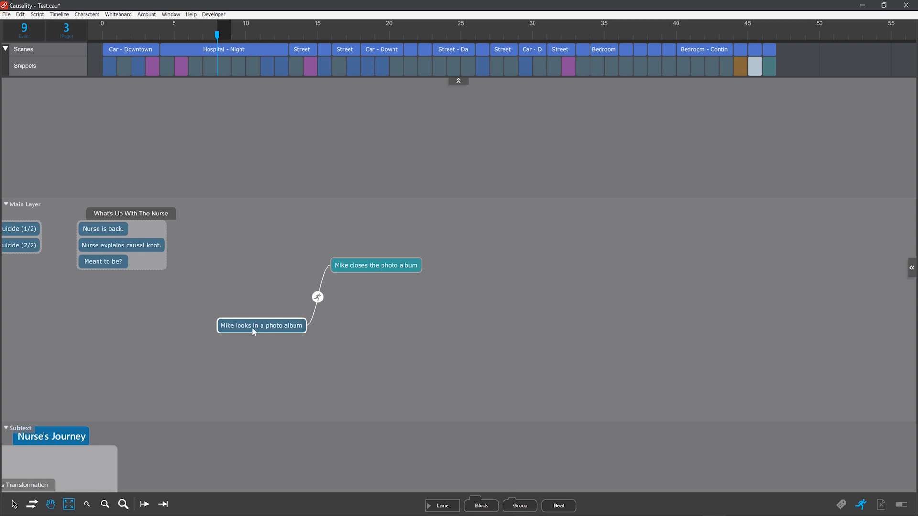
Move the "Mike looks in a photo album" beat to the right of "Mike closes the photo album" and open its error marker.
drag(255, 329, 512, 329)
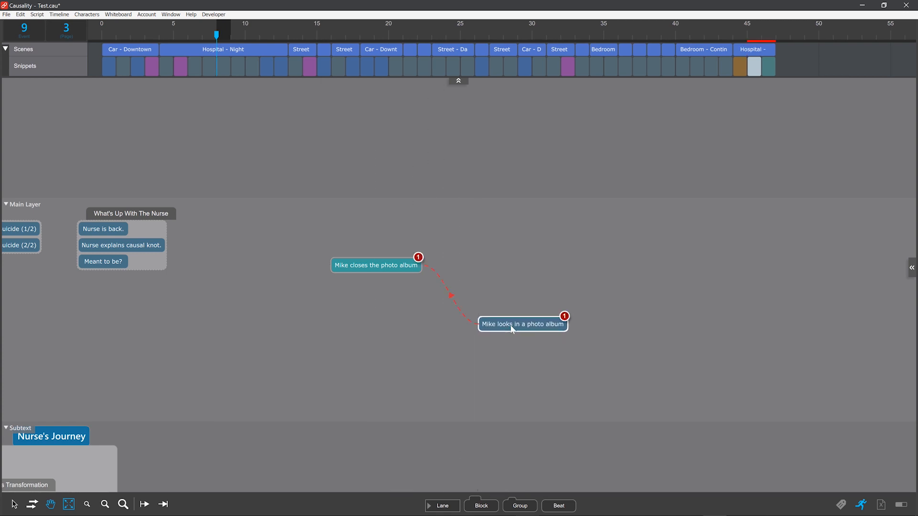
click(418, 258)
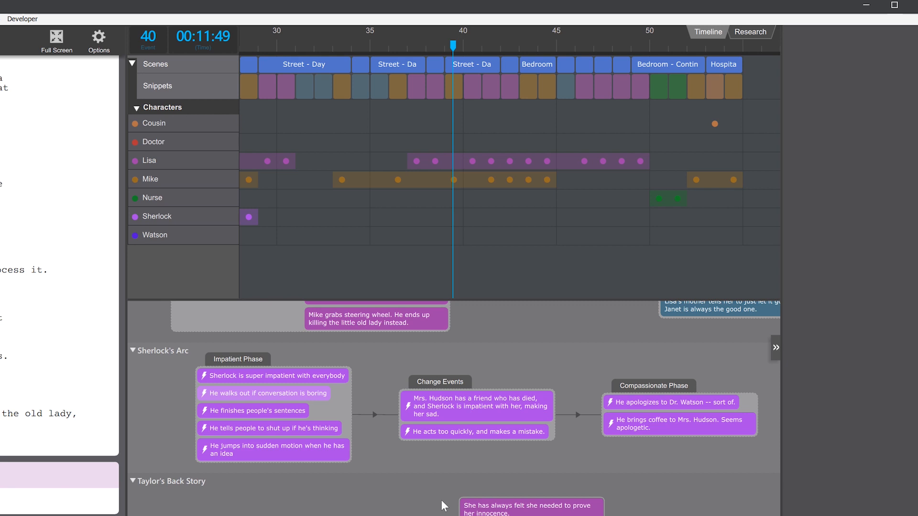
Select the Impatient Phase, Change Events and Compassionate Phase groups of Sherlock's Arc in turn to locate them on the timeline.
click(235, 359)
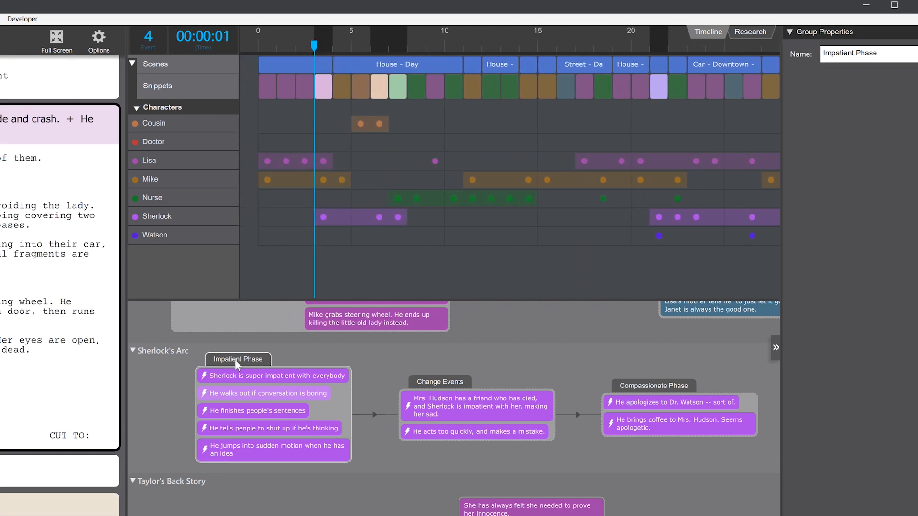
click(443, 383)
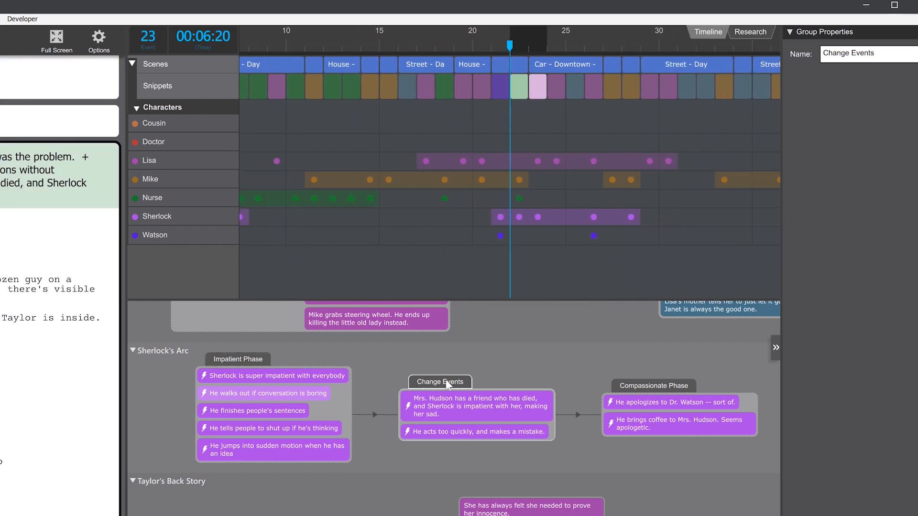
click(657, 385)
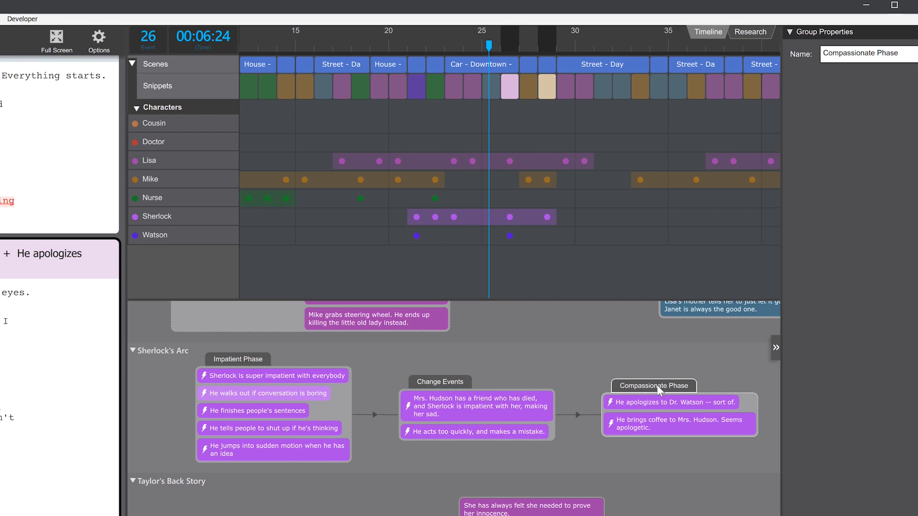
click(659, 390)
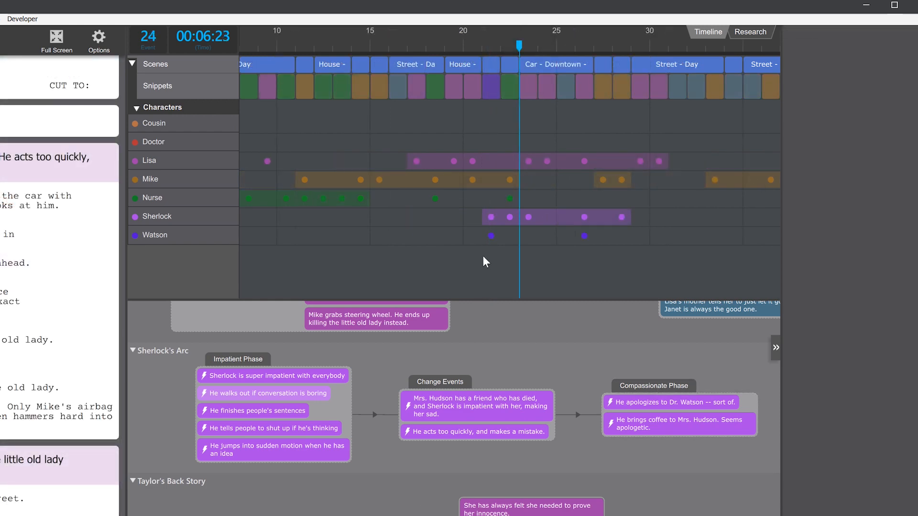
Drag a Car - Downtown snippet later on the timeline to about event 30, then select the snippet near event 26.
drag(525, 99, 653, 93)
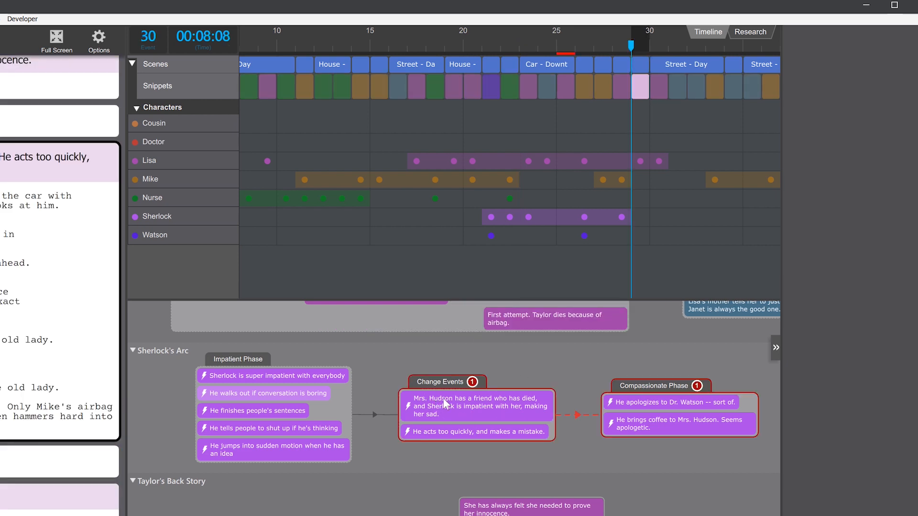
mouse_move(471, 382)
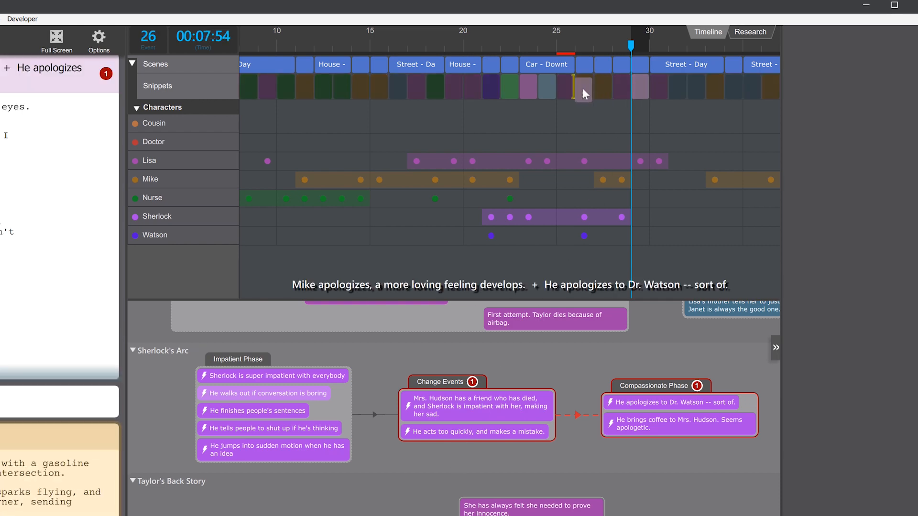
click(545, 91)
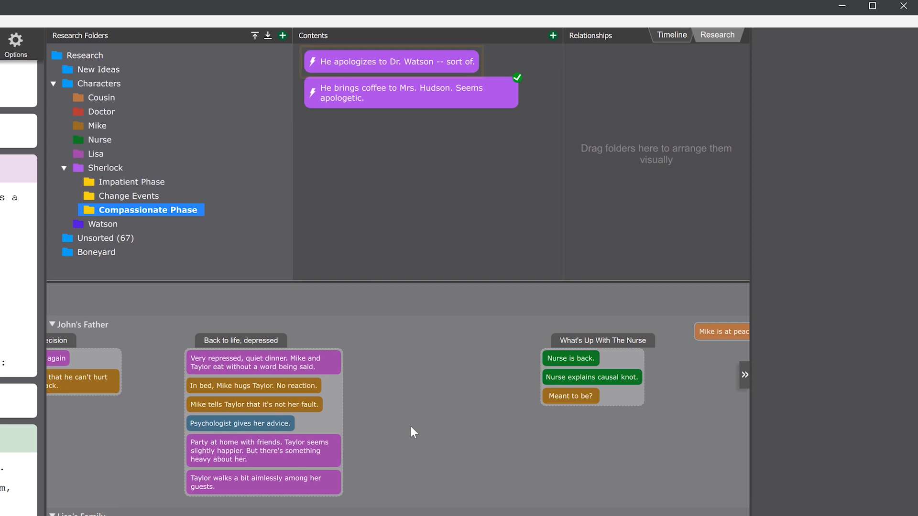
Change the "He apologizes to Dr. Watson -- sort of." beat's type to Story Beat and confirm.
click(397, 61)
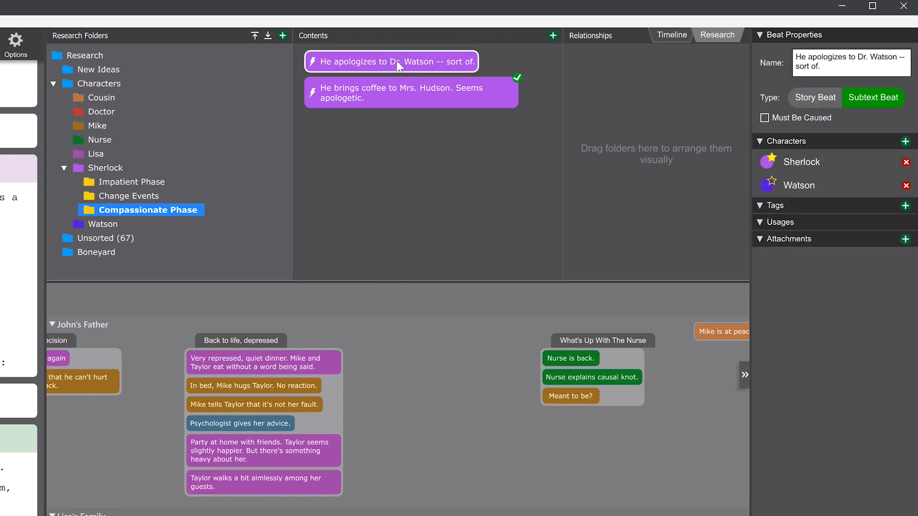
click(806, 97)
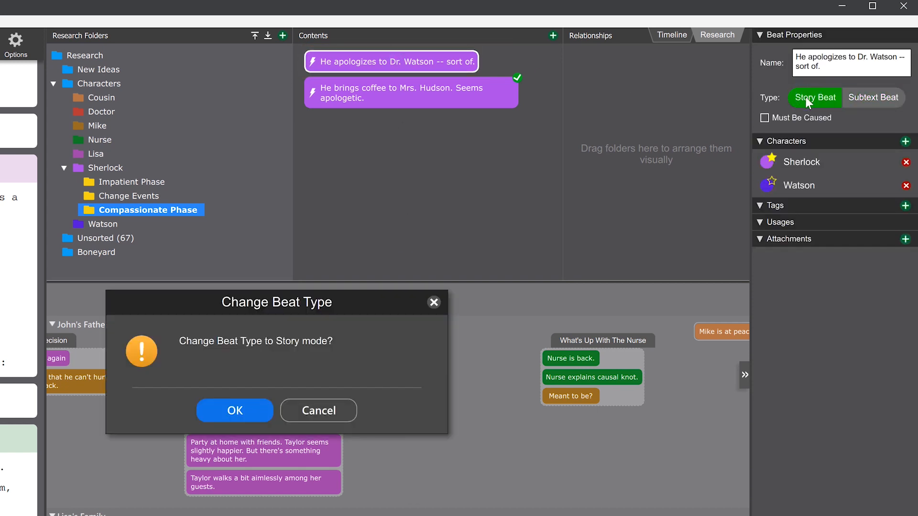
click(258, 409)
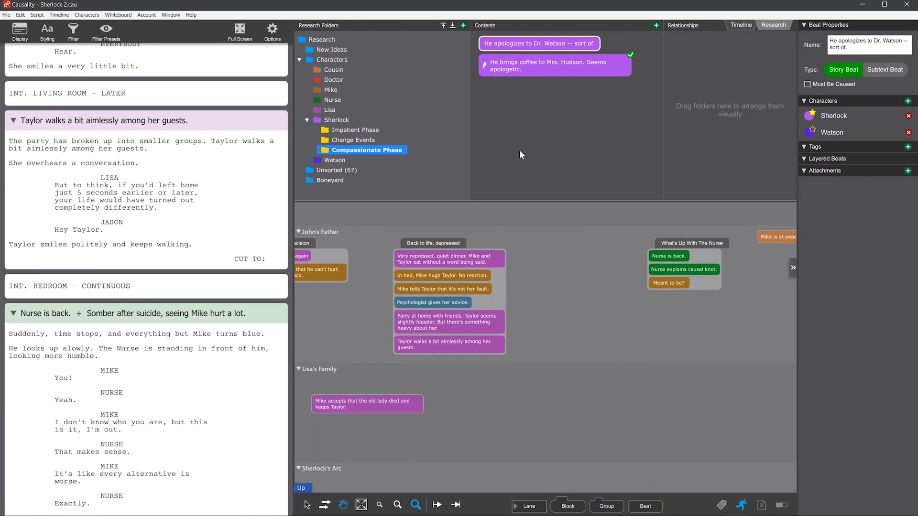
Place the "He apologizes to Dr. Watson -- sort of." beat on the whiteboard's John's Father lane.
drag(541, 43, 577, 290)
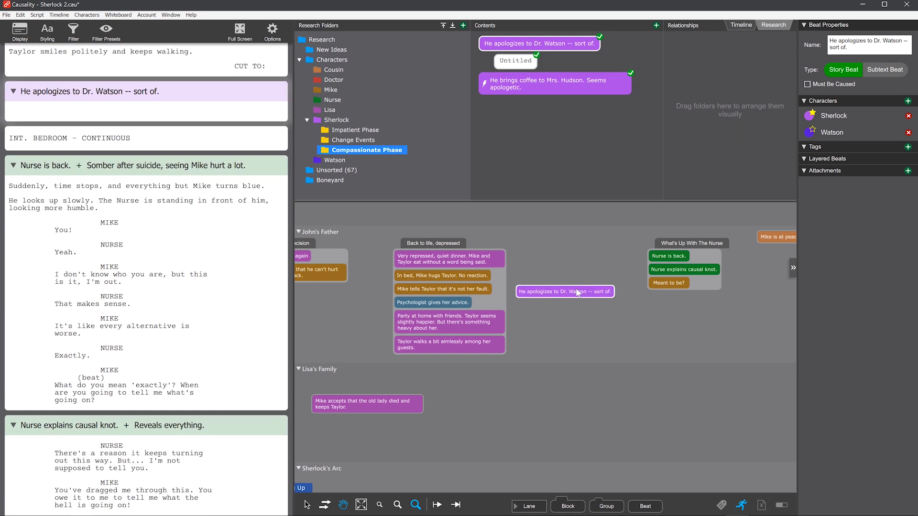